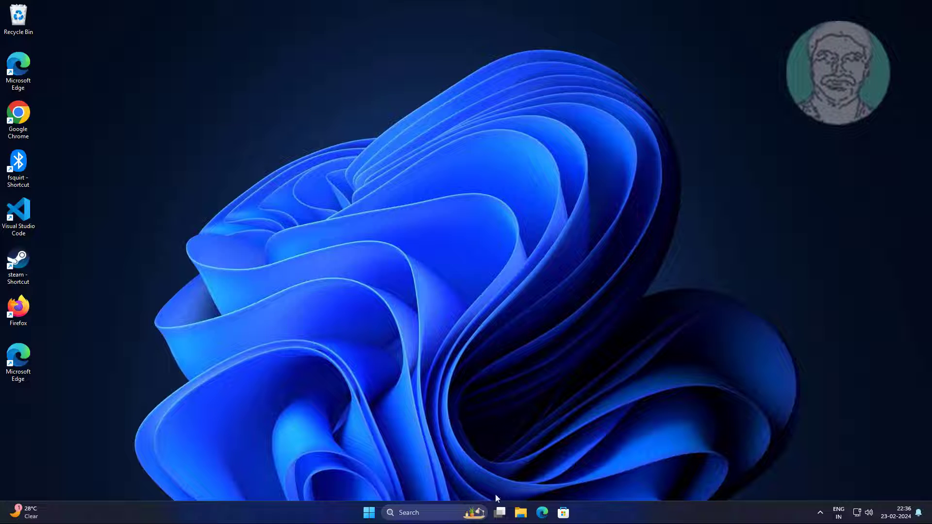
In File Explorer's Folder Options, uncheck Show files from Office.com, clear the history, and apply.
{"action": "left_click", "coordinate": [528, 514]}
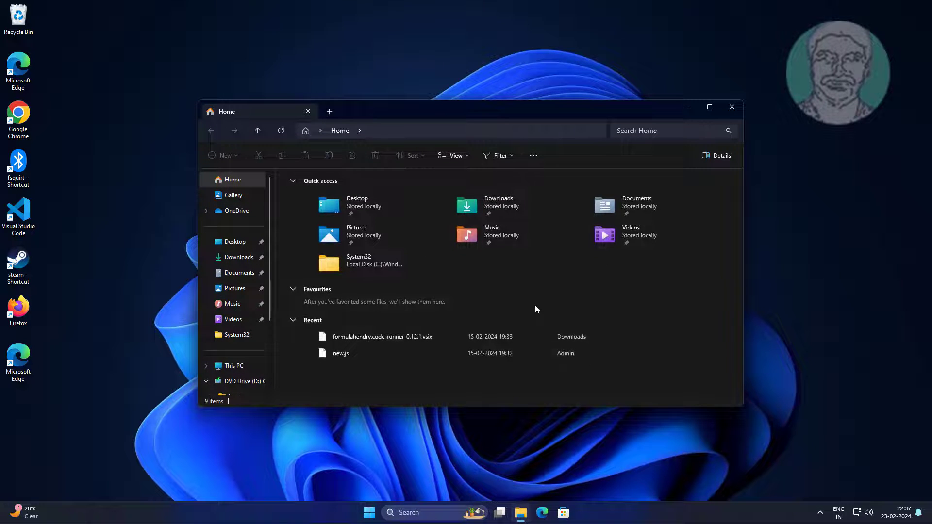
{"action": "left_click", "coordinate": [537, 156]}
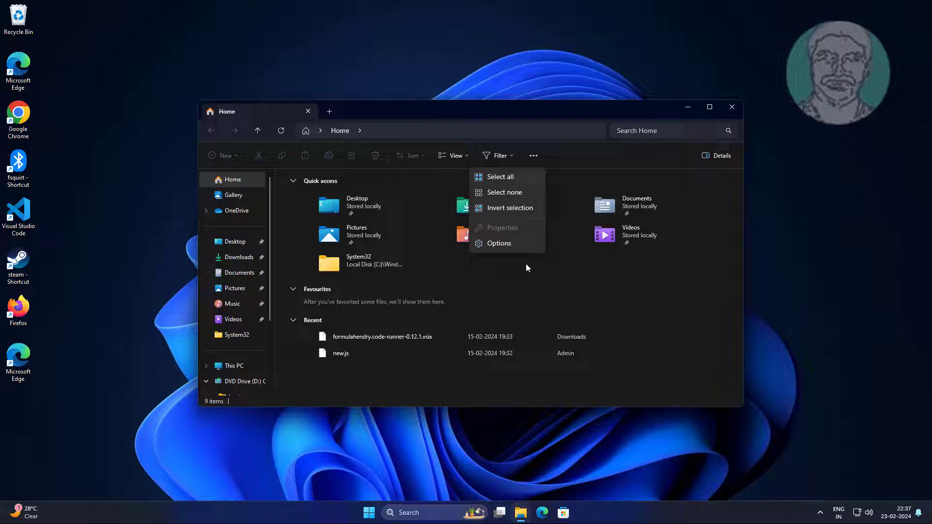
{"action": "left_click", "coordinate": [508, 243]}
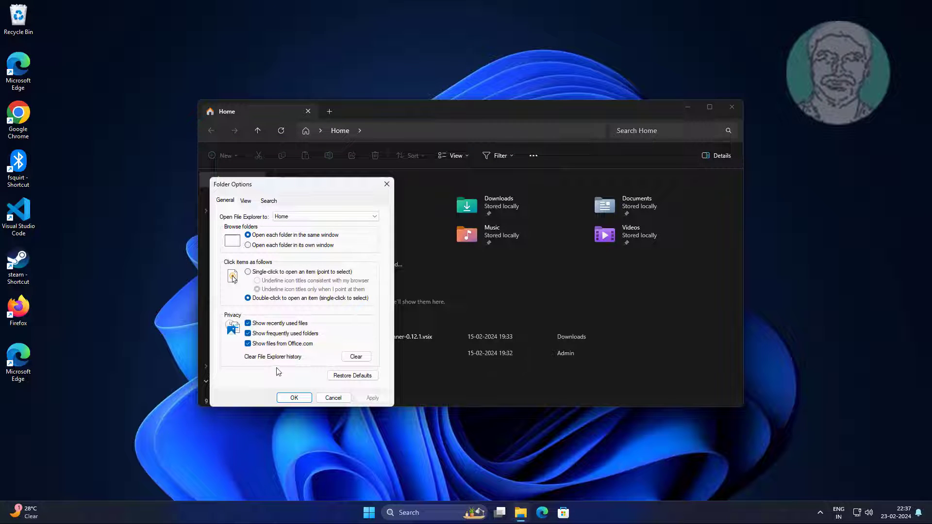
{"action": "left_click", "coordinate": [250, 344]}
{"action": "left_click", "coordinate": [353, 359]}
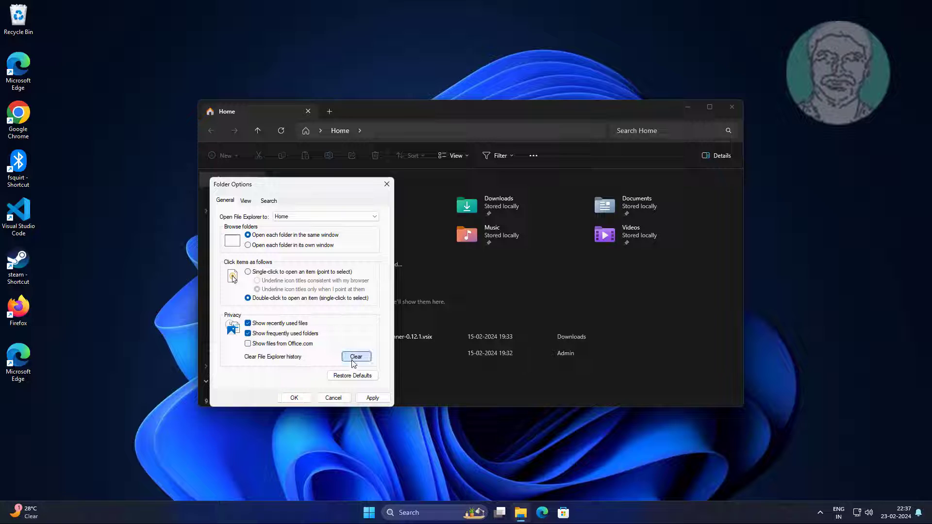
{"action": "left_click", "coordinate": [378, 400]}
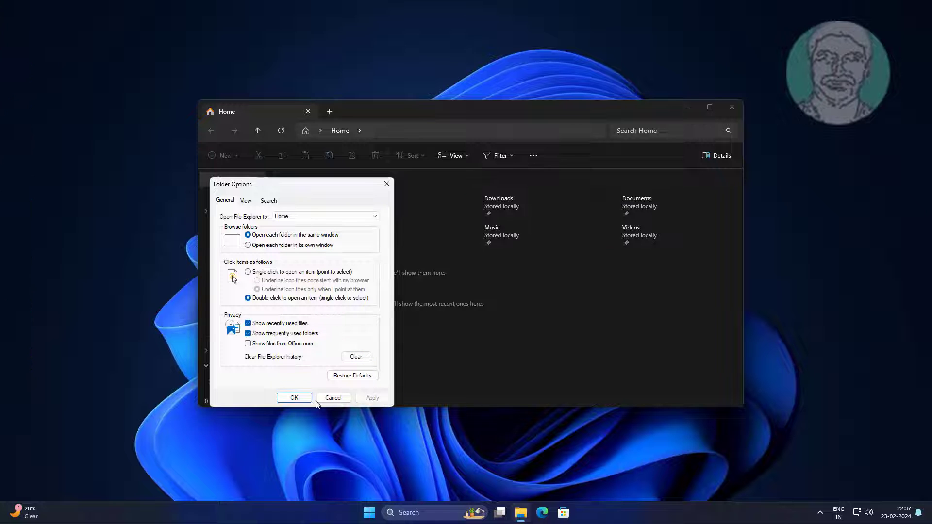
{"action": "left_click", "coordinate": [294, 398]}
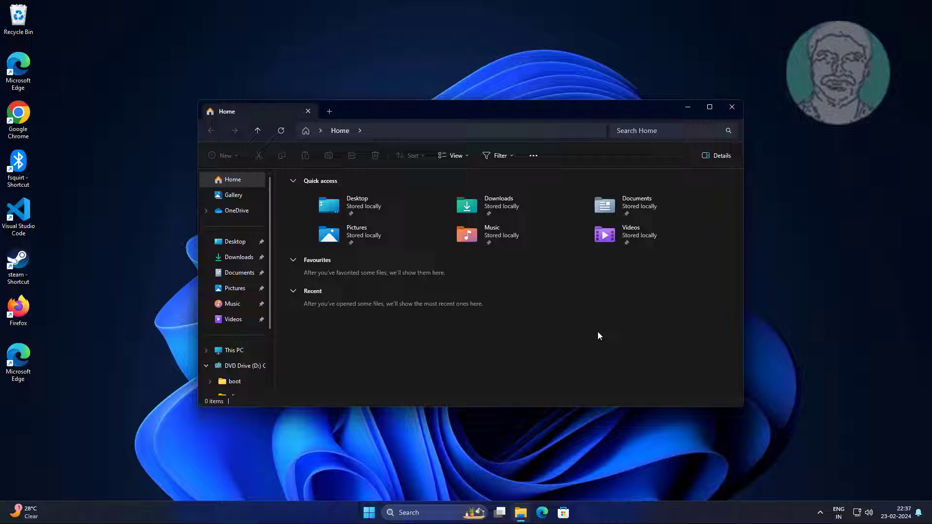
Open the AutomaticDestinations folder by pasting its path into the Run dialog.
{"action": "left_click", "coordinate": [732, 107]}
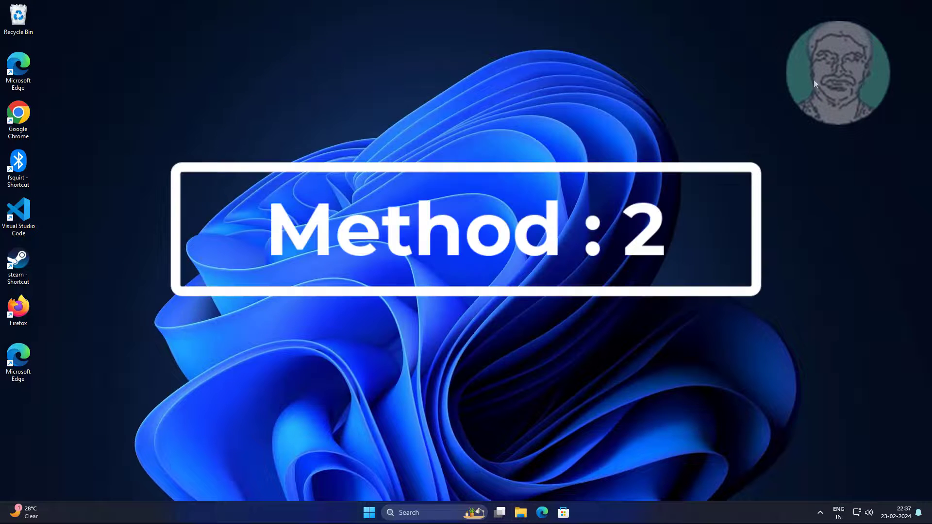
{"action": "right_click", "coordinate": [369, 513]}
{"action": "left_click", "coordinate": [356, 456]}
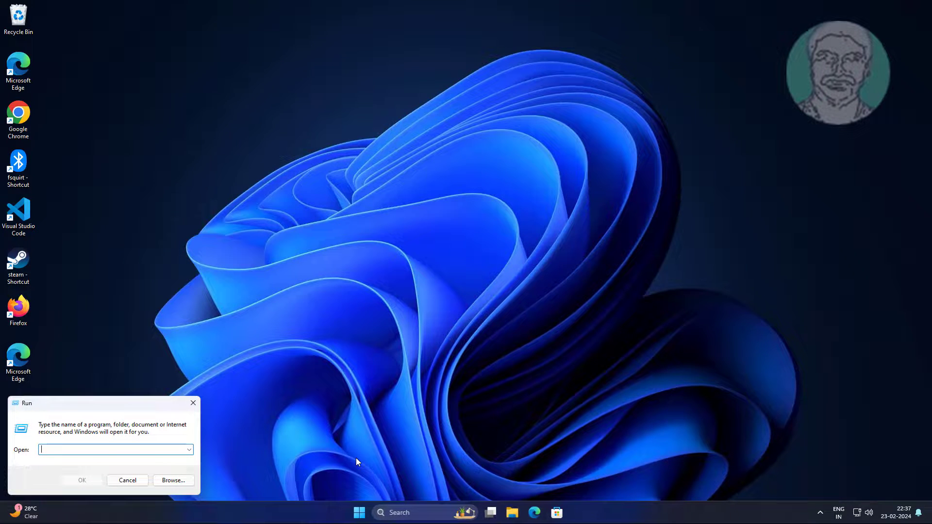
{"action": "right_click", "coordinate": [41, 450]}
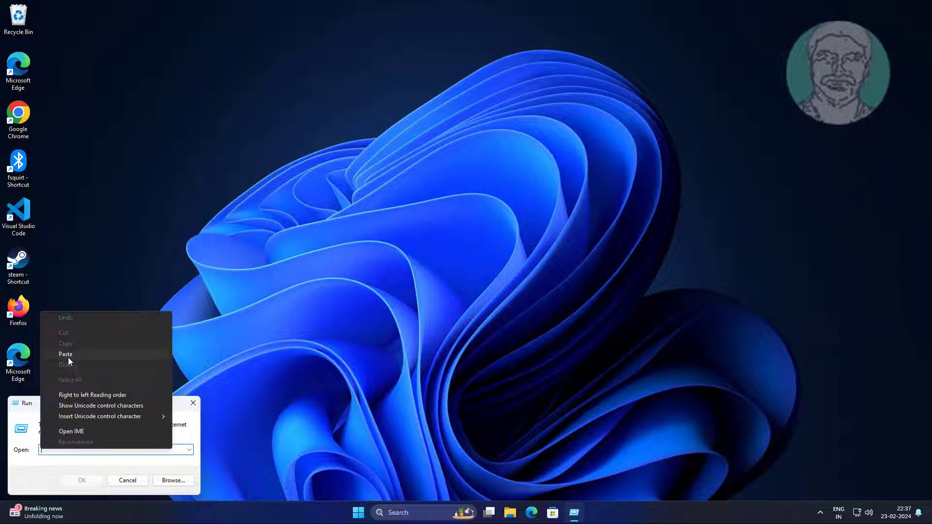
{"action": "left_click", "coordinate": [68, 357]}
{"action": "left_click", "coordinate": [95, 480]}
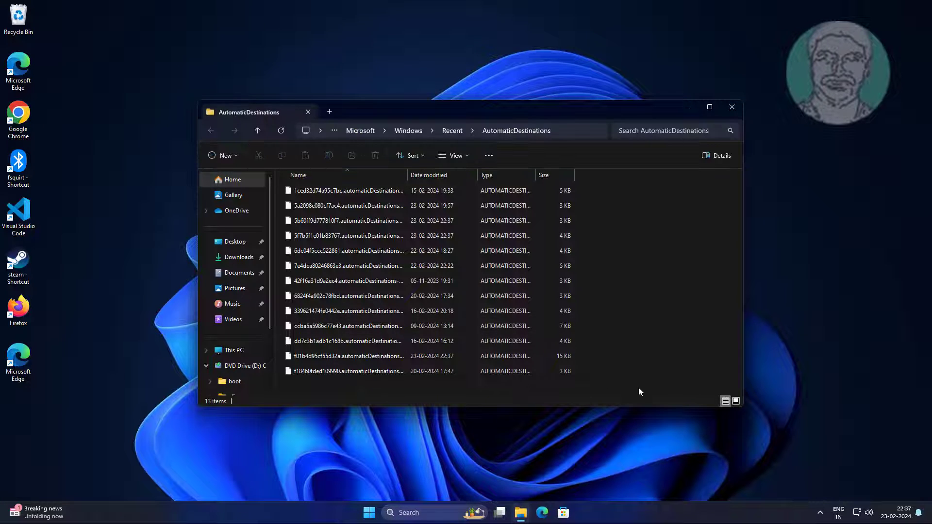
Select all the recent-items jump-list files and delete them.
{"action": "key", "text": "ctrl+a"}
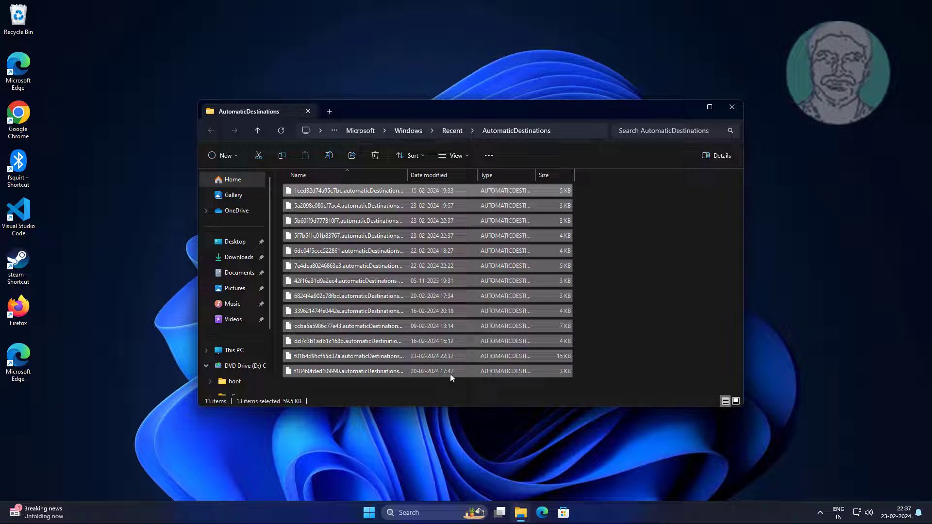
{"action": "right_click", "coordinate": [541, 338]}
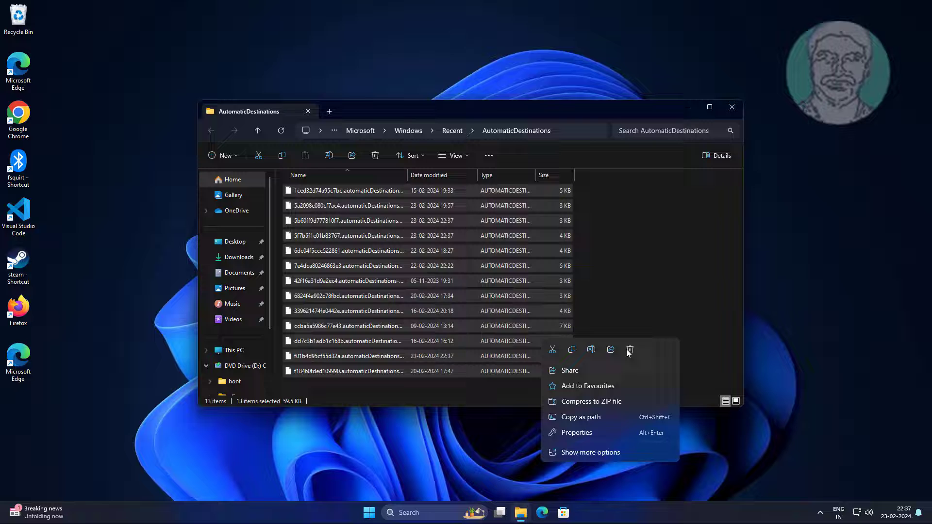
{"action": "left_click", "coordinate": [629, 350]}
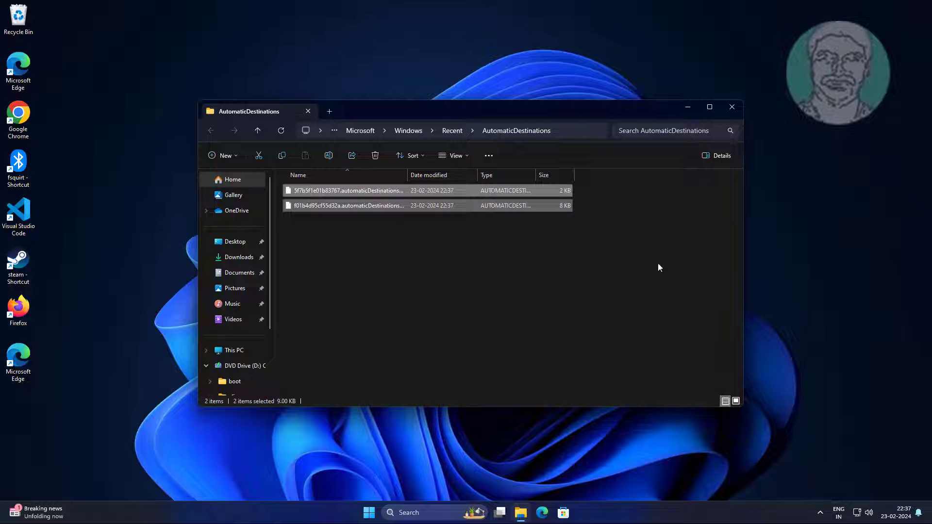
Launch Command Prompt as administrator from a search for cmd.
{"action": "left_click", "coordinate": [732, 107]}
{"action": "left_click", "coordinate": [425, 512]}
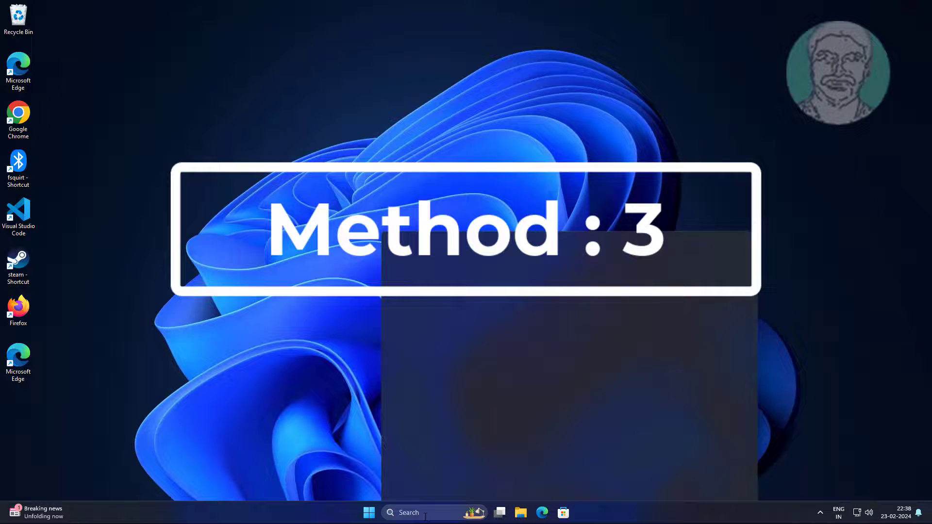
{"action": "type", "text": "cmd"}
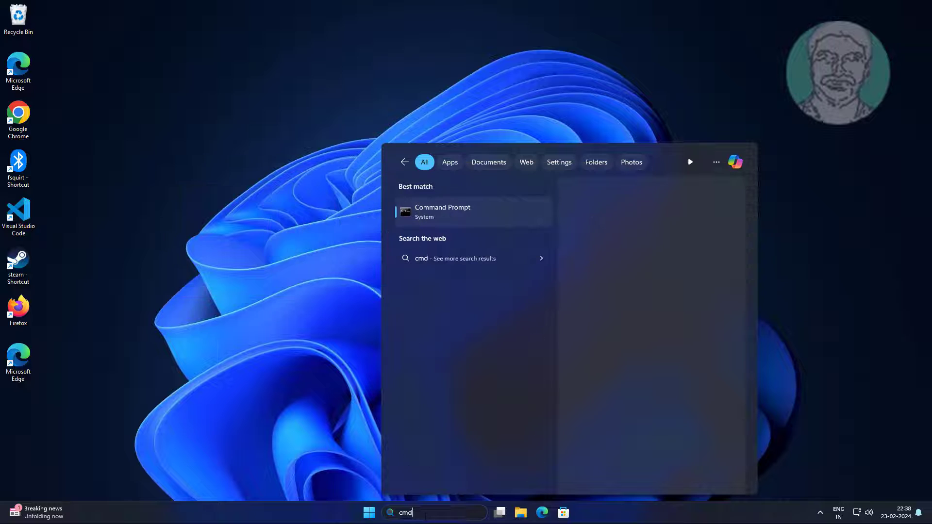
{"action": "right_click", "coordinate": [455, 213]}
{"action": "left_click", "coordinate": [476, 224]}
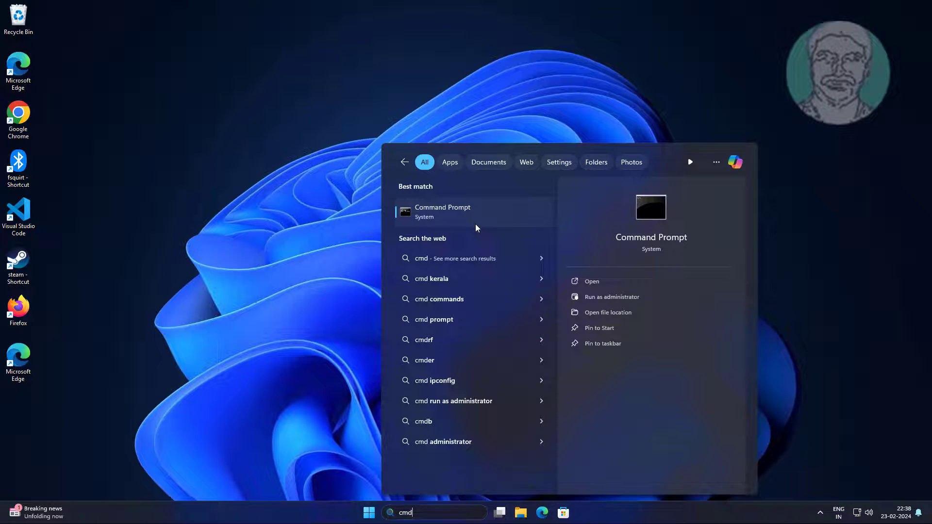
{"action": "left_click", "coordinate": [446, 338]}
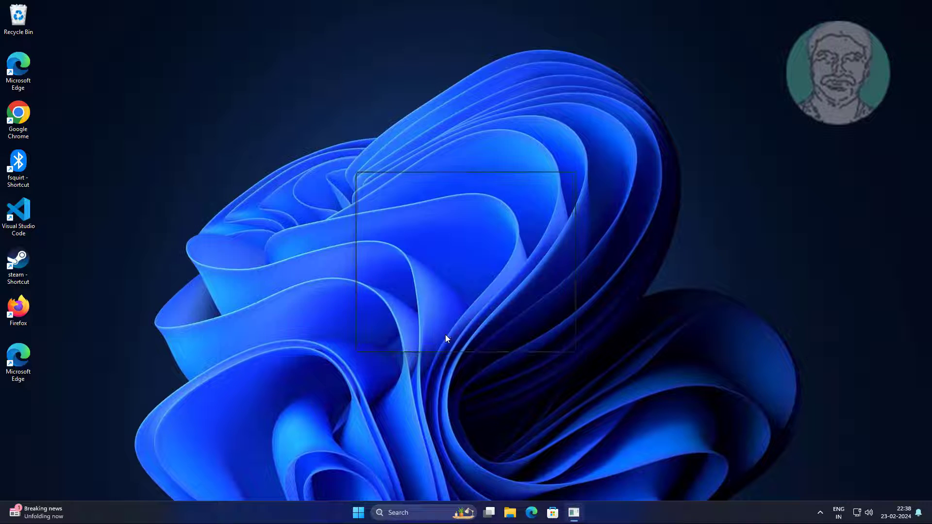
Run both sc commands to stop wsearch and restart it with delayed-auto start, then exit.
{"action": "type", "text": "sc stop \"wsearch\" && sc config \"wsearch\" start=disabled"}
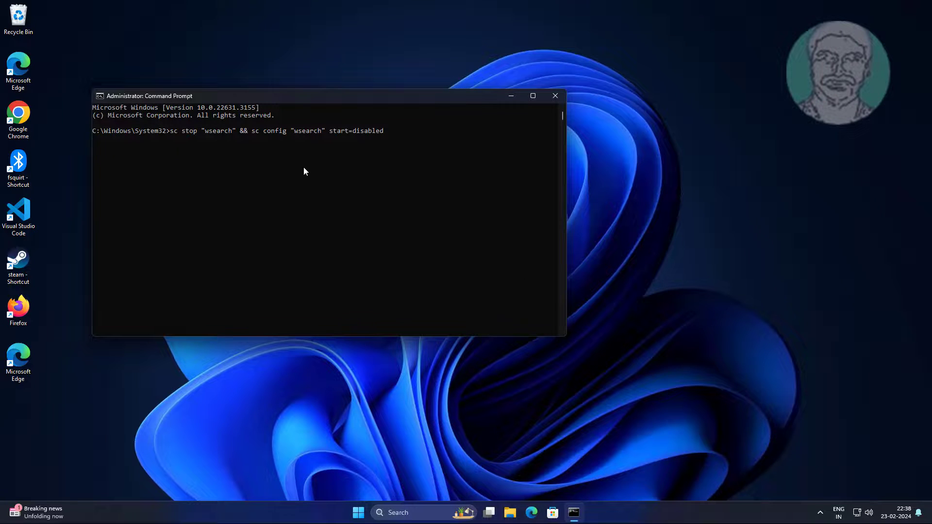
{"action": "key", "text": "Return"}
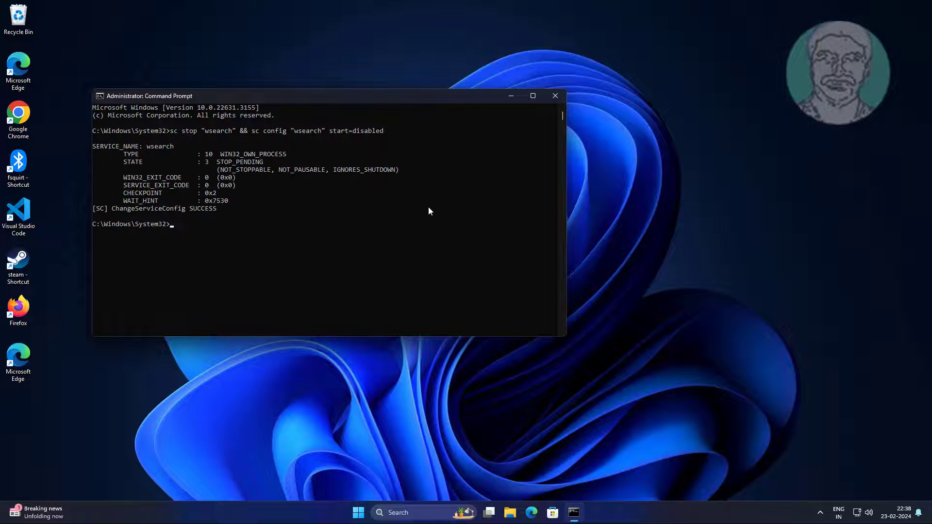
{"action": "right_click", "coordinate": [175, 225]}
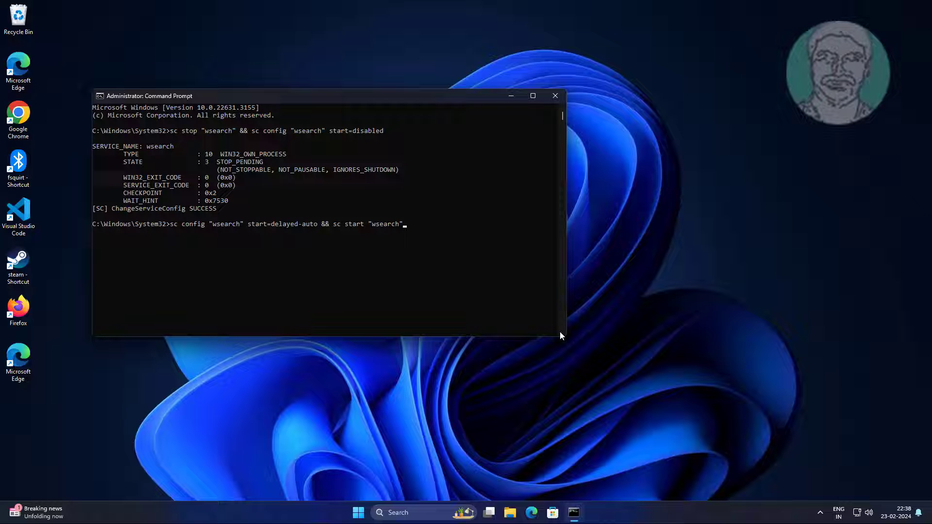
{"action": "key", "text": "Return"}
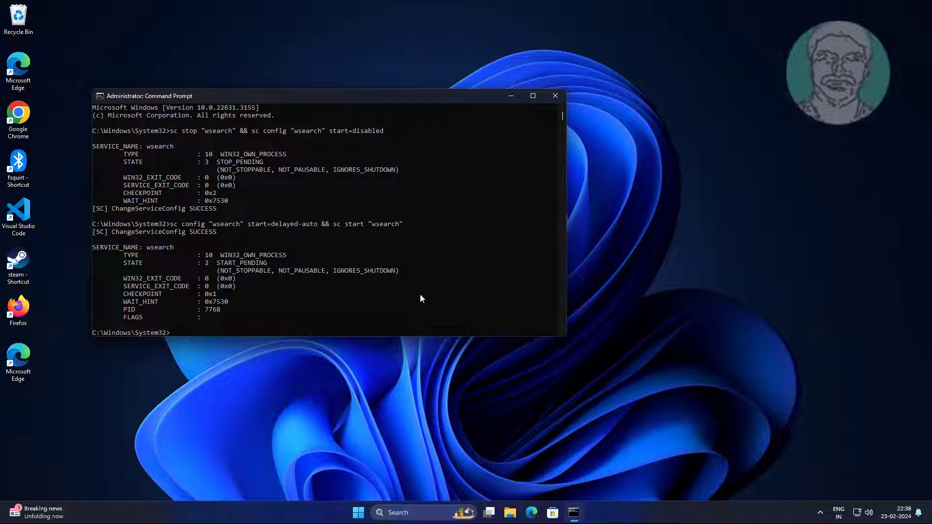
{"action": "type", "text": "exit"}
{"action": "key", "text": "Return"}
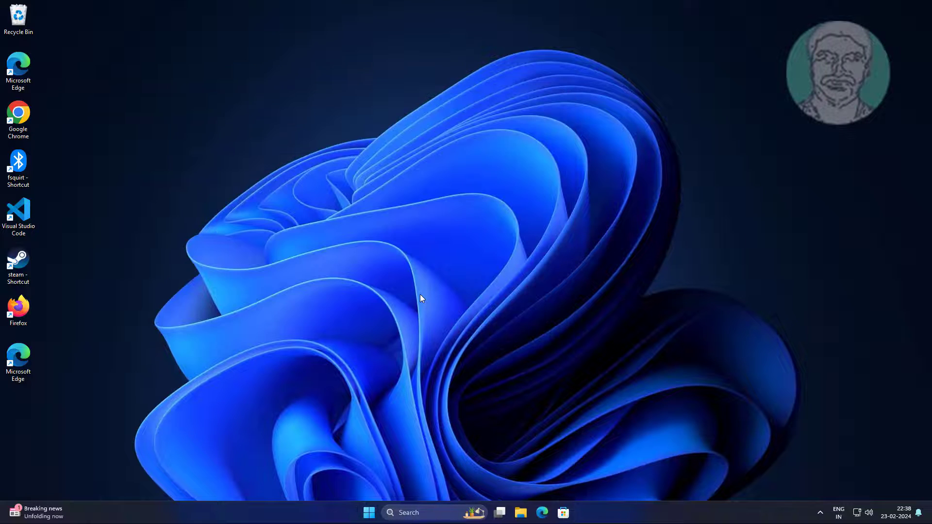
Rebuild the search index via Indexing Options > Advanced > Rebuild, then close Indexing Options.
{"action": "left_click", "coordinate": [413, 512]}
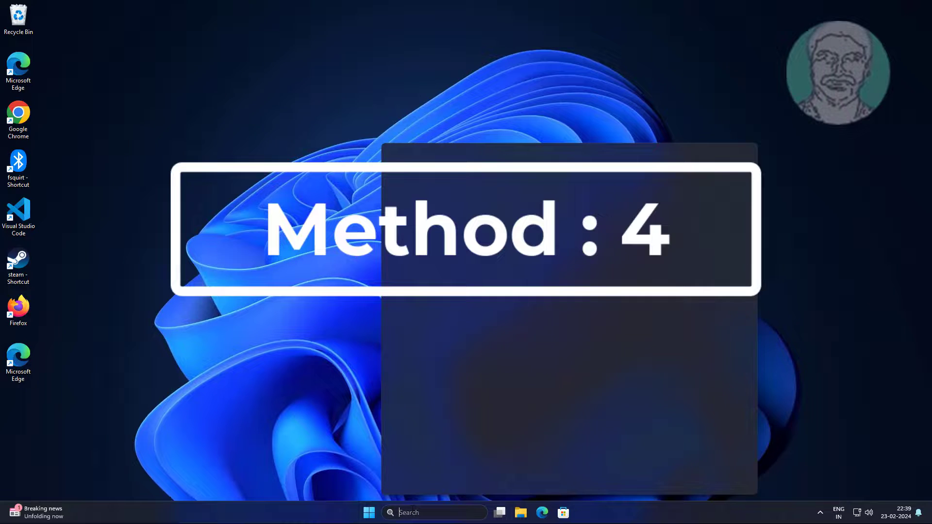
{"action": "type", "text": "ind"}
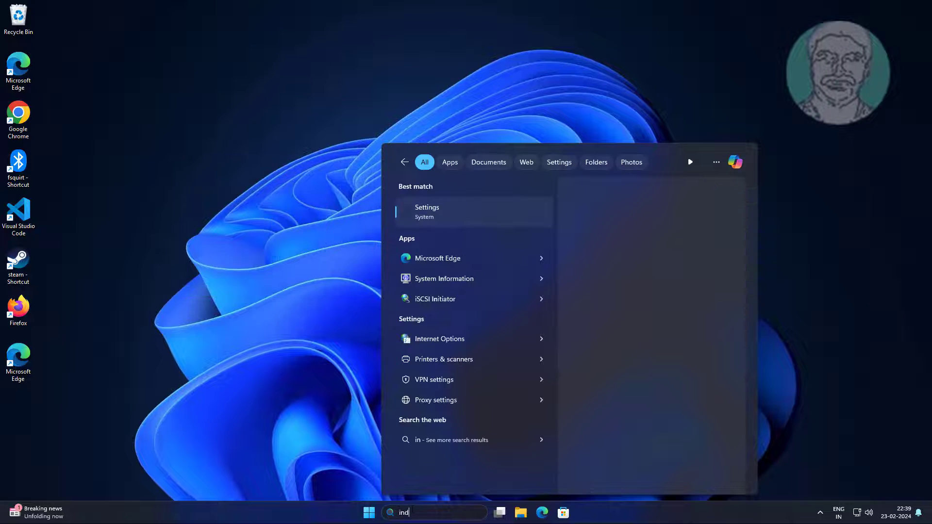
{"action": "type", "text": "exing options"}
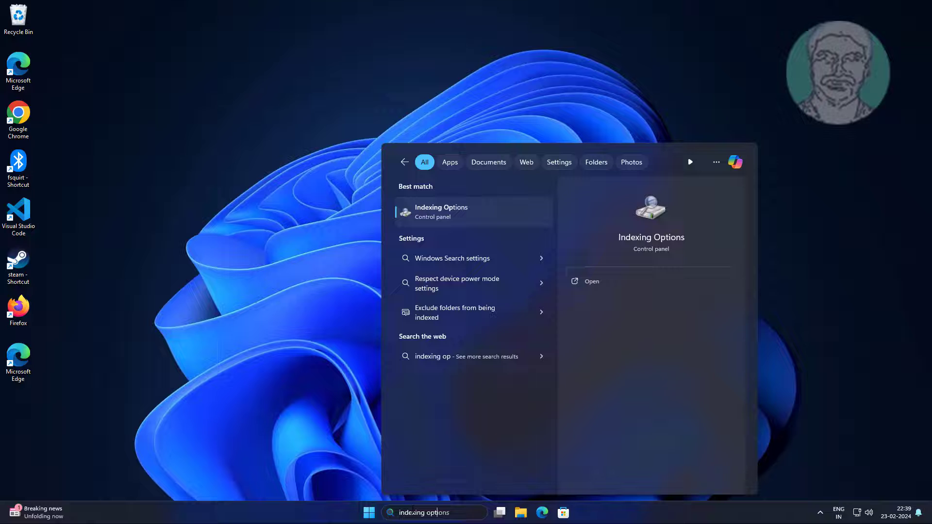
{"action": "left_click", "coordinate": [452, 214]}
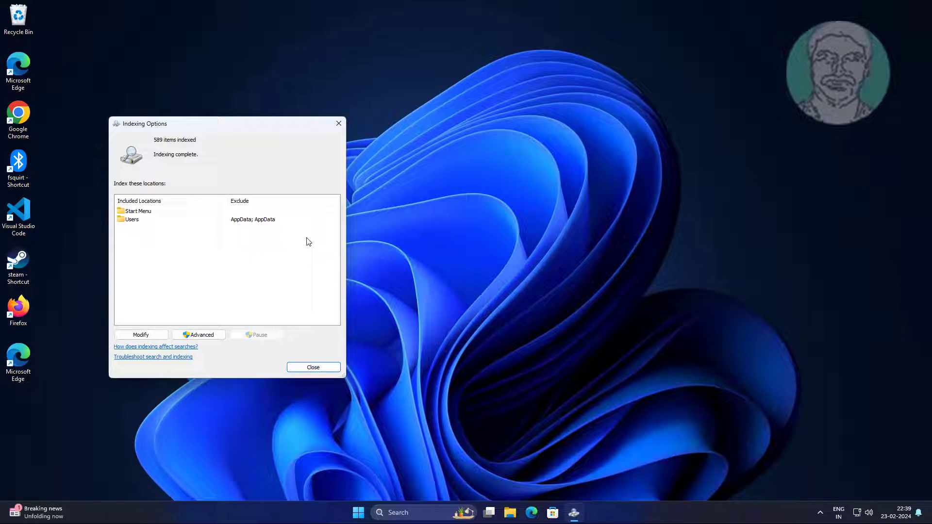
{"action": "left_click", "coordinate": [201, 334]}
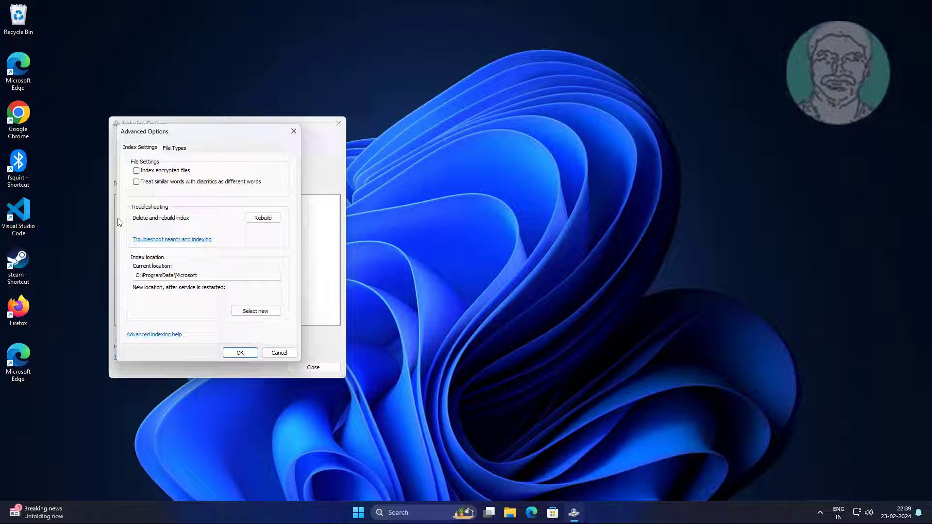
{"action": "left_click", "coordinate": [273, 218]}
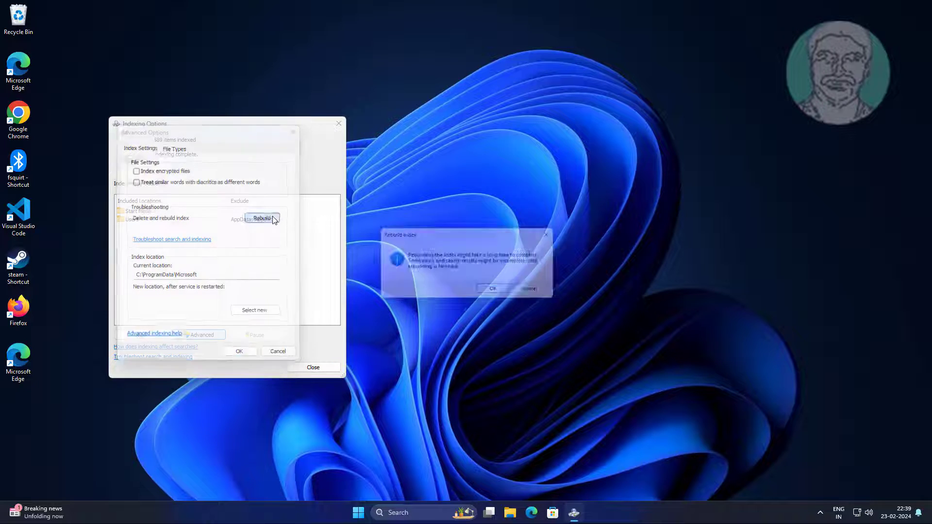
{"action": "left_click", "coordinate": [494, 292]}
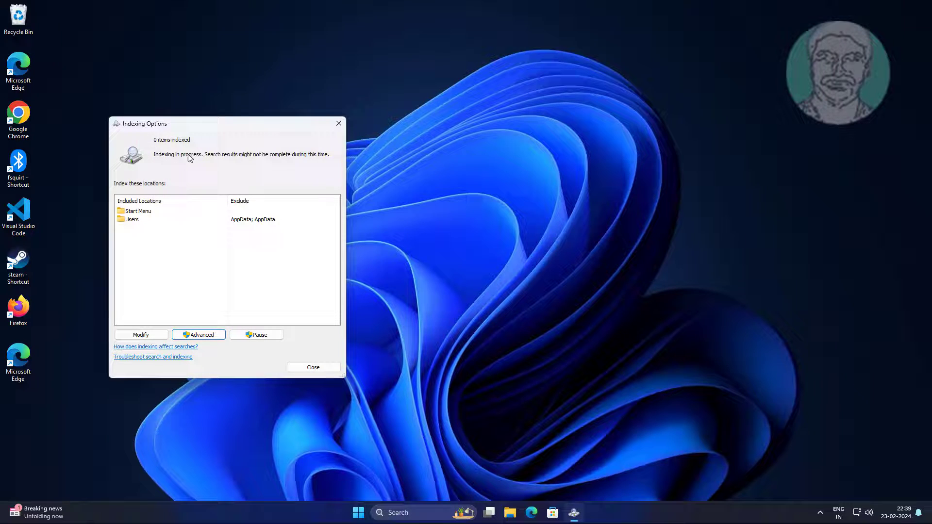
{"action": "left_click", "coordinate": [319, 370]}
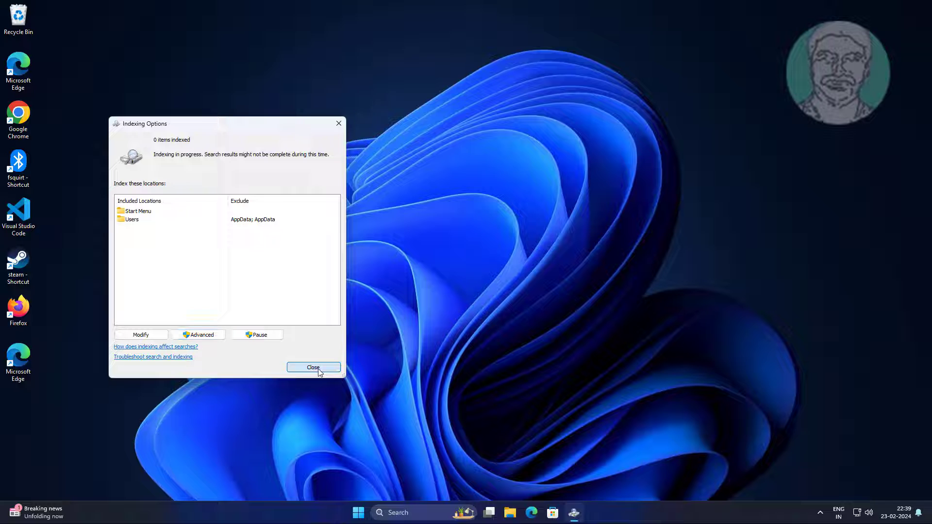
Open an administrator Command Prompt and run dism /online /cleanup-image /restorehealth.
{"action": "left_click", "coordinate": [424, 512]}
{"action": "type", "text": "cmd"}
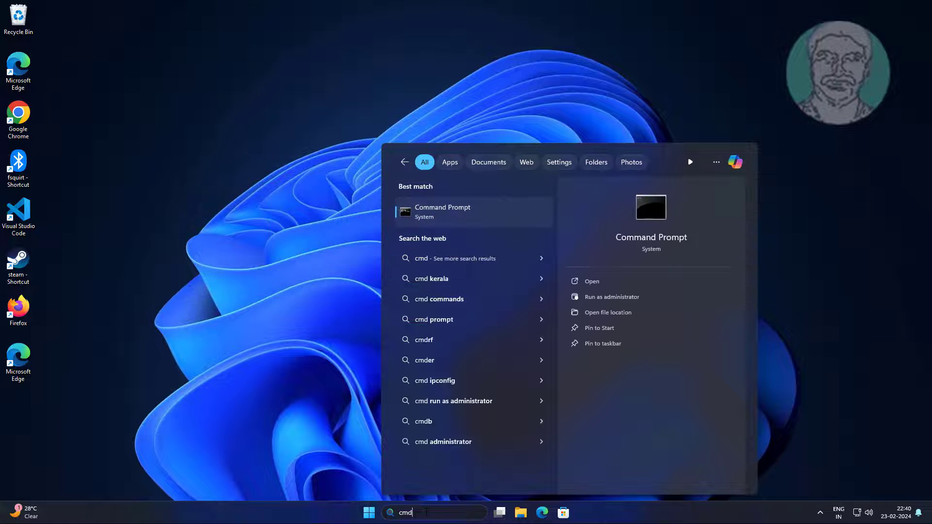
{"action": "right_click", "coordinate": [444, 214]}
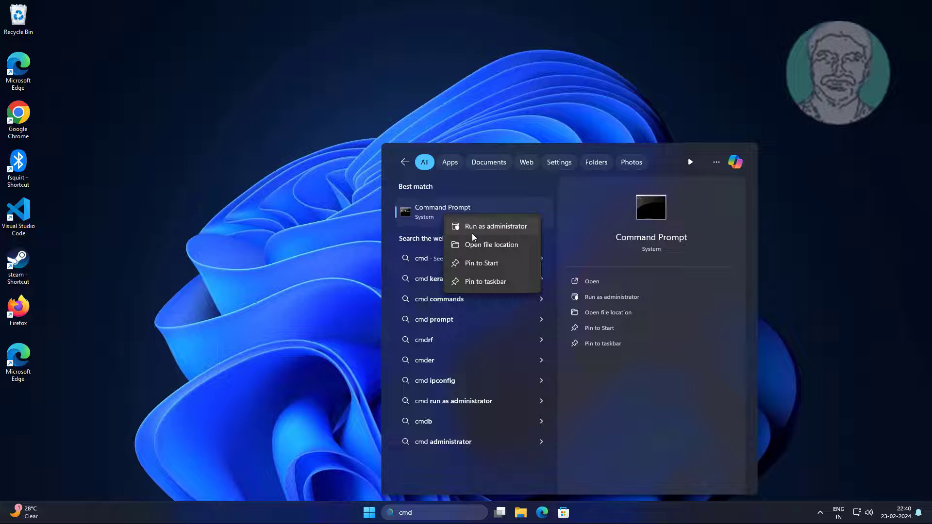
{"action": "left_click", "coordinate": [491, 228]}
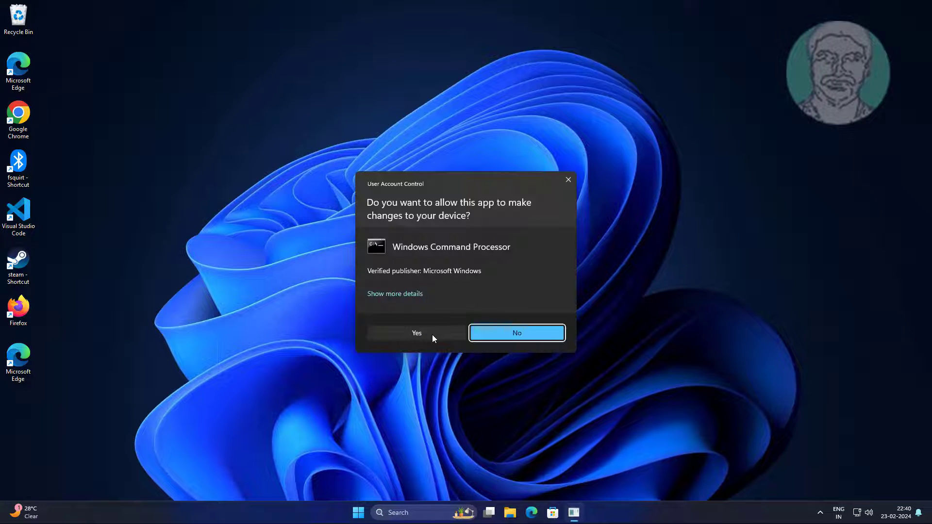
{"action": "left_click", "coordinate": [433, 334]}
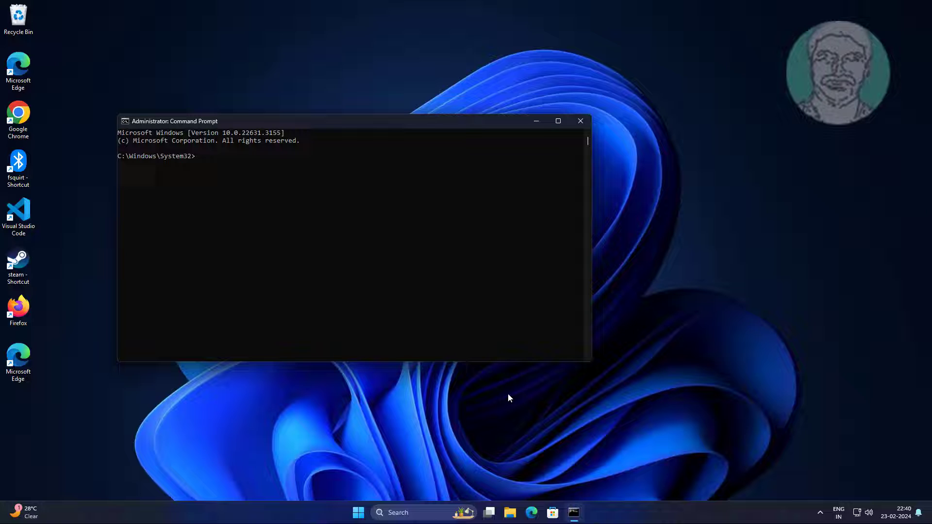
{"action": "type", "text": "dism /online /cleanup-image /restorehealt"}
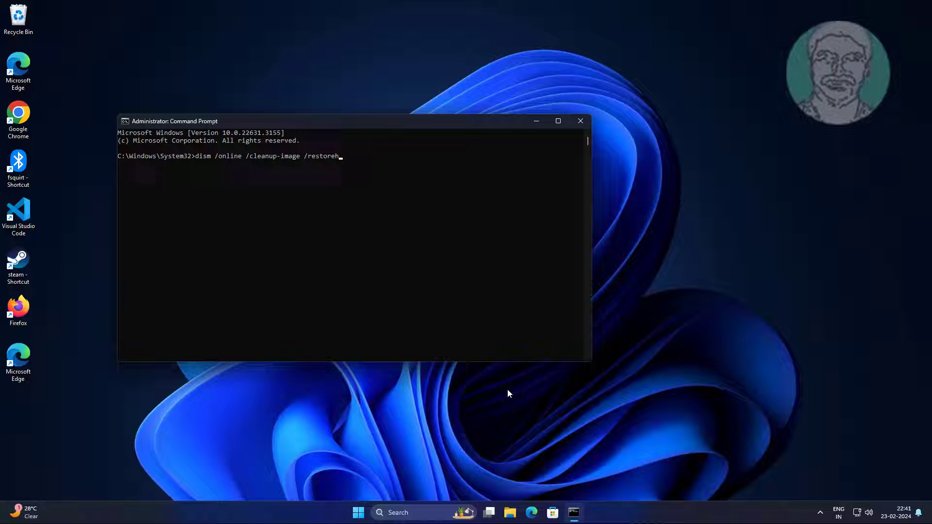
{"action": "type", "text": "h"}
{"action": "key", "text": "Return"}
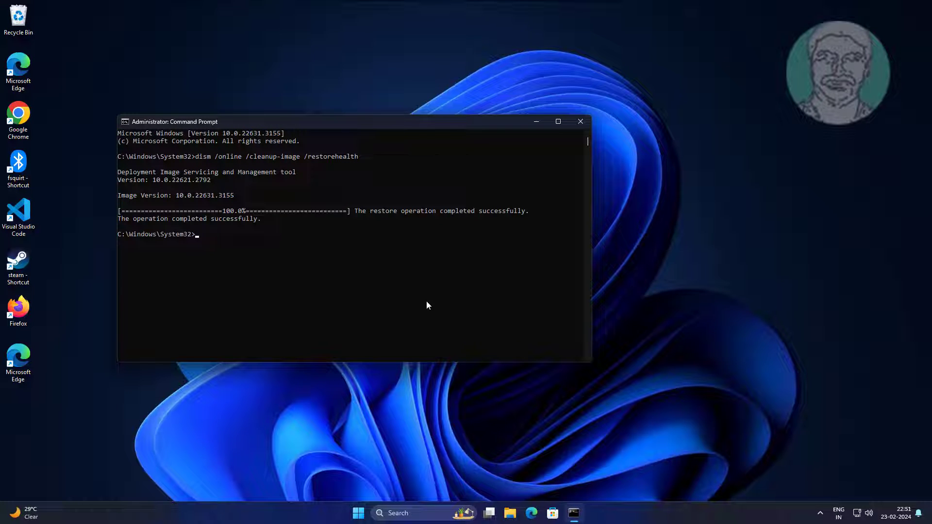
Run DISM /startcomponentcleanup /resetbase, then a misspelled /starcomponentcleanup command.
{"action": "type", "text": "dism /online /cleanup-image /startcomp"}
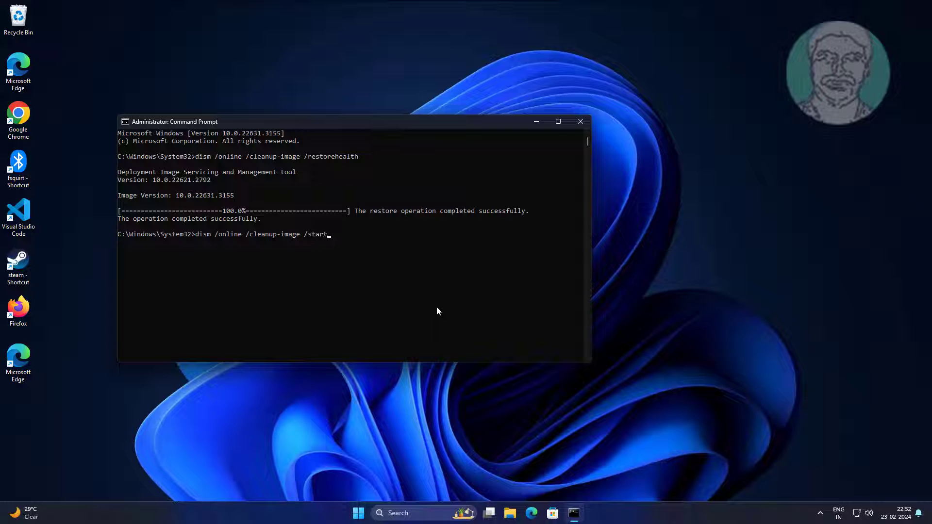
{"action": "type", "text": "onentcleanup /resetbase"}
{"action": "key", "text": "Return"}
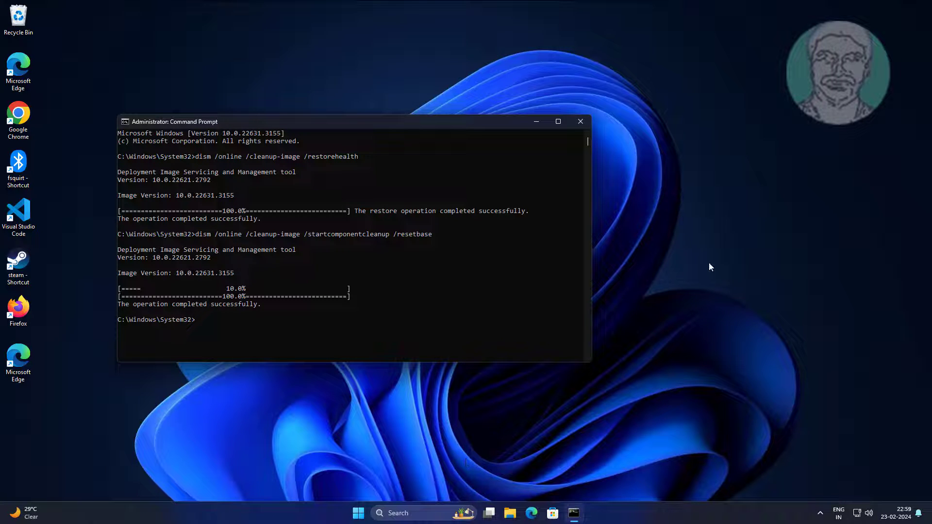
{"action": "type", "text": "dism /online /cleanup-image /starcomponentcleanup"}
{"action": "key", "text": "Return"}
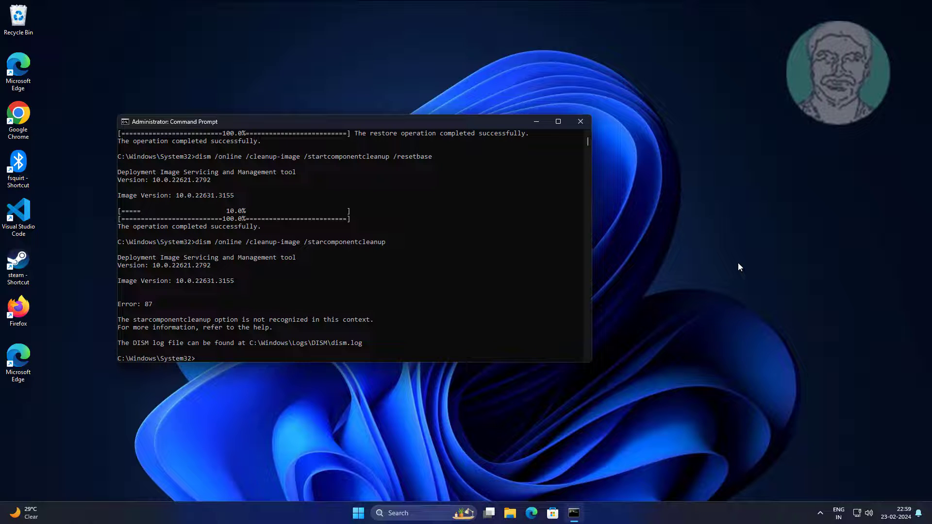
Correct the typo to /startcomponentcleanup and rerun the component cleanup.
{"action": "key", "text": "Up"}
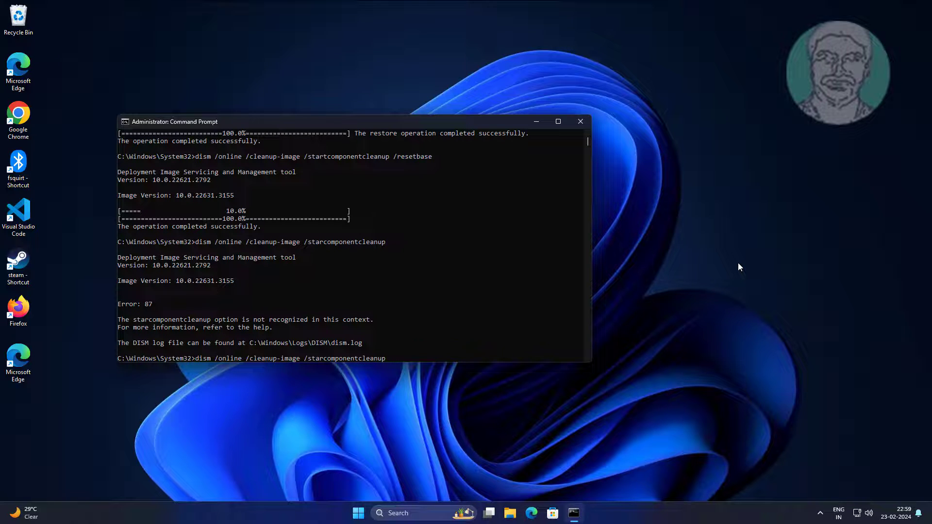
{"action": "key", "text": "BackSpace"}
{"action": "key", "text": "BackSpace"}
{"action": "key", "text": "BackSpace"}
{"action": "key", "text": "BackSpace"}
{"action": "key", "text": "BackSpace"}
{"action": "key", "text": "BackSpace"}
{"action": "key", "text": "BackSpace"}
{"action": "key", "text": "BackSpace"}
{"action": "key", "text": "BackSpace"}
{"action": "key", "text": "BackSpace"}
{"action": "key", "text": "BackSpace"}
{"action": "key", "text": "BackSpace"}
{"action": "key", "text": "BackSpace"}
{"action": "key", "text": "BackSpace"}
{"action": "type", "text": "tcomponent"}
{"action": "key", "text": "Return"}
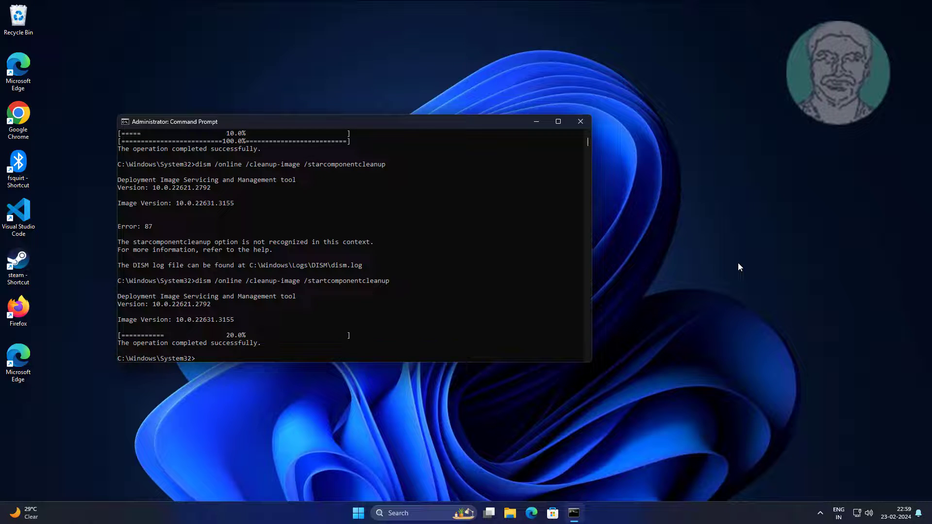
Run chkdsk c: /f /x /r, answer Y to schedule it at restart, and exit.
{"action": "type", "text": "chkdsk c: /f /x /r"}
{"action": "key", "text": "Return"}
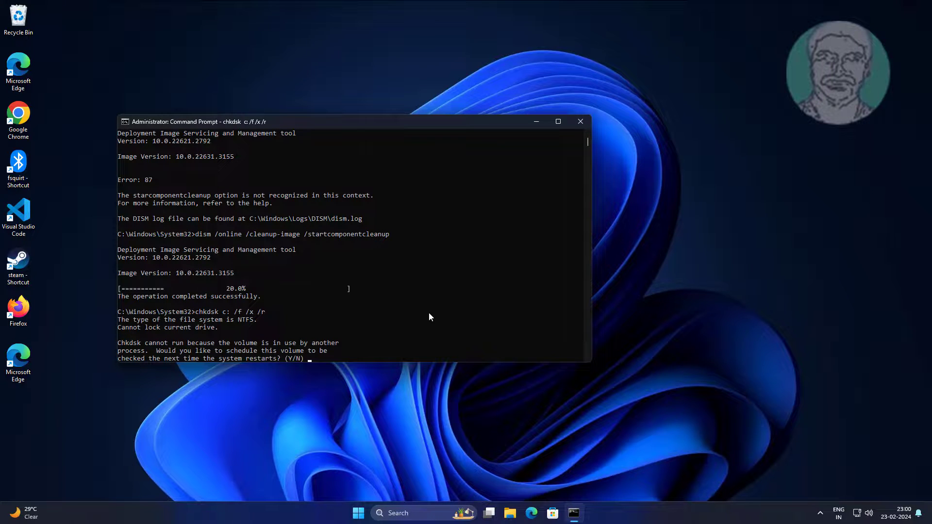
{"action": "type", "text": "Y"}
{"action": "key", "text": "Return"}
{"action": "type", "text": "e"}
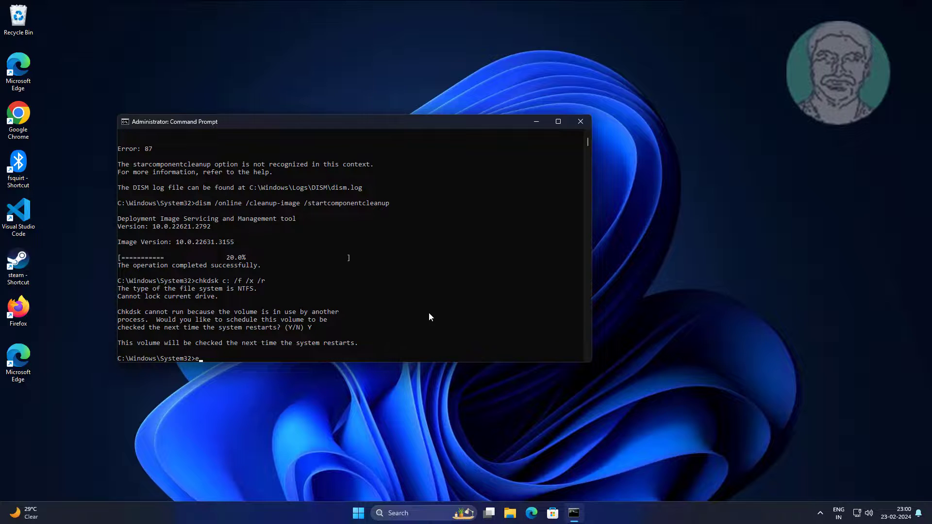
{"action": "type", "text": "xit"}
{"action": "key", "text": "Return"}
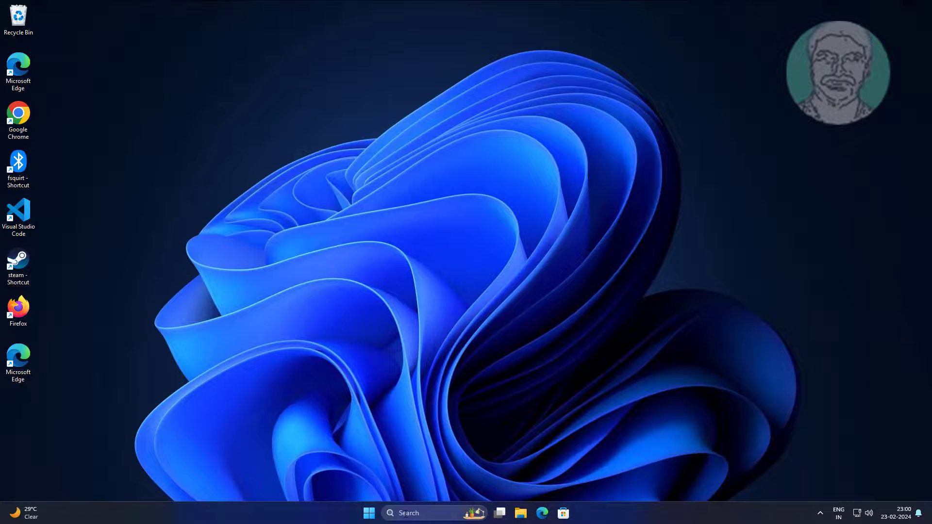
Restart the PC from the Start menu's power options so chkdsk repairs drive C.
{"action": "left_click", "coordinate": [369, 518]}
{"action": "left_click", "coordinate": [587, 481]}
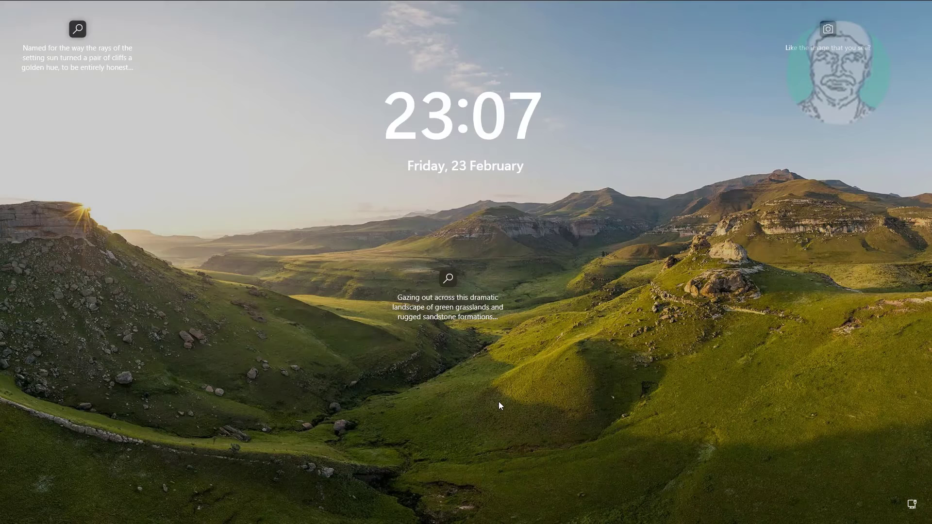
Dismiss the lock screen and enter the account password.
{"action": "left_click", "coordinate": [499, 406]}
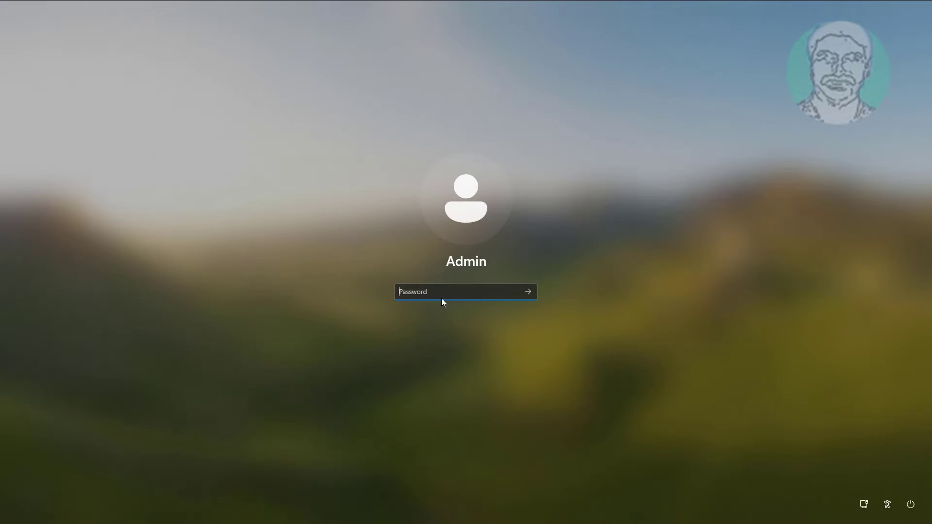
{"action": "type", "text": "*********"}
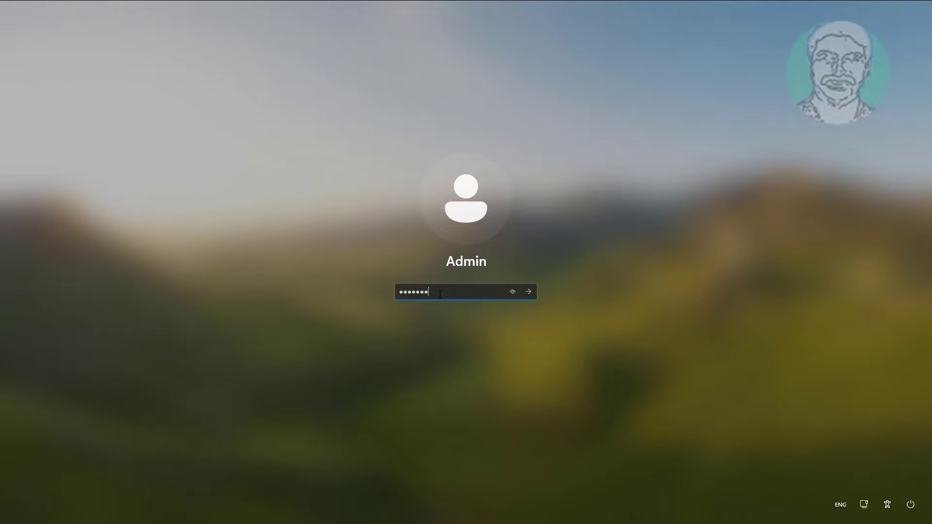